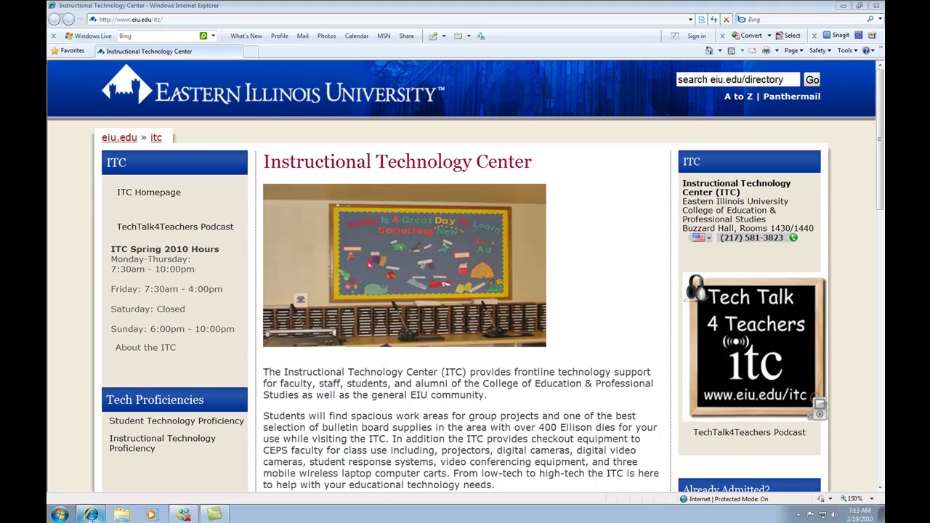
# Search Bing for 'Audacity' and open the 'Audacity: Free Audio Editor and Recorder' official site.
pyautogui.click(100, 515)
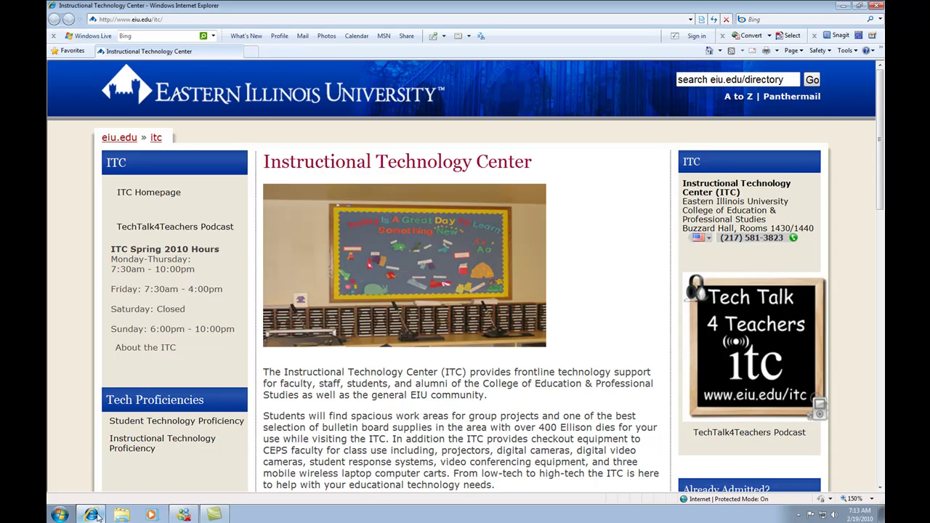
pyautogui.click(162, 35)
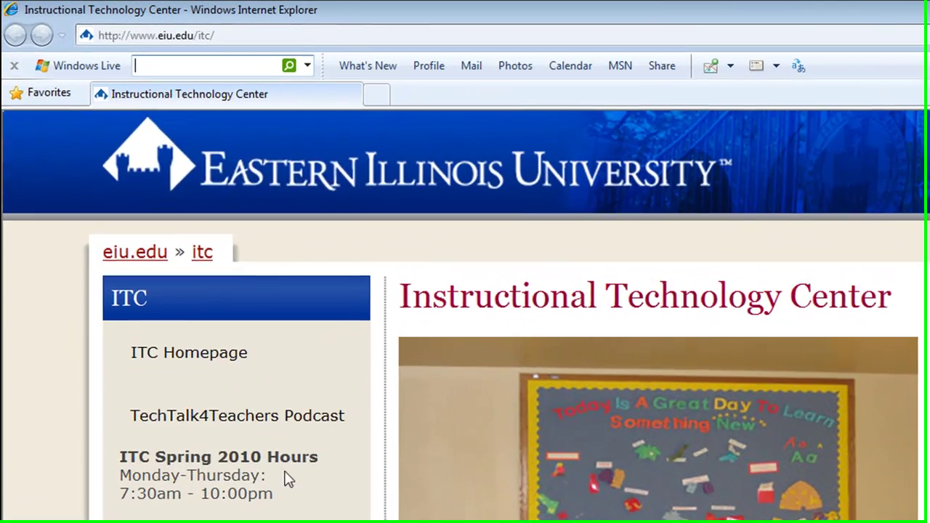
pyautogui.write('A')
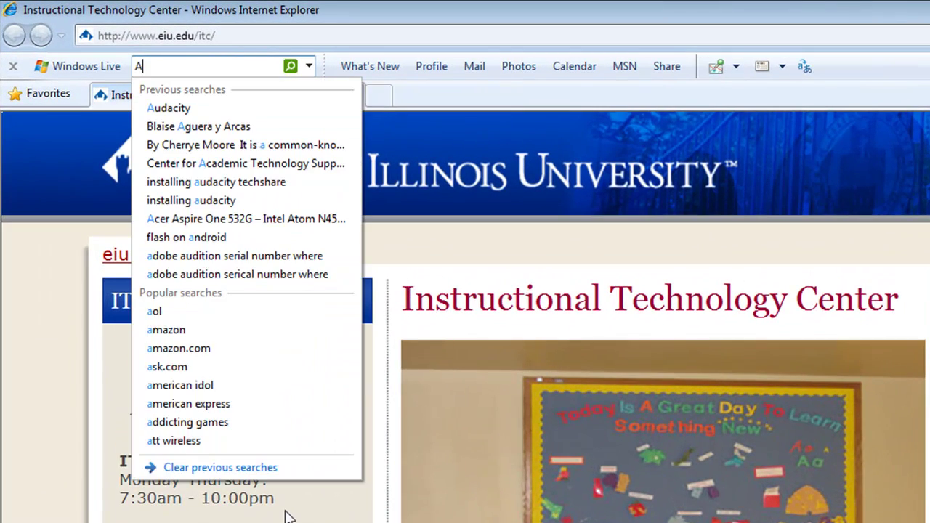
pyautogui.write('ud')
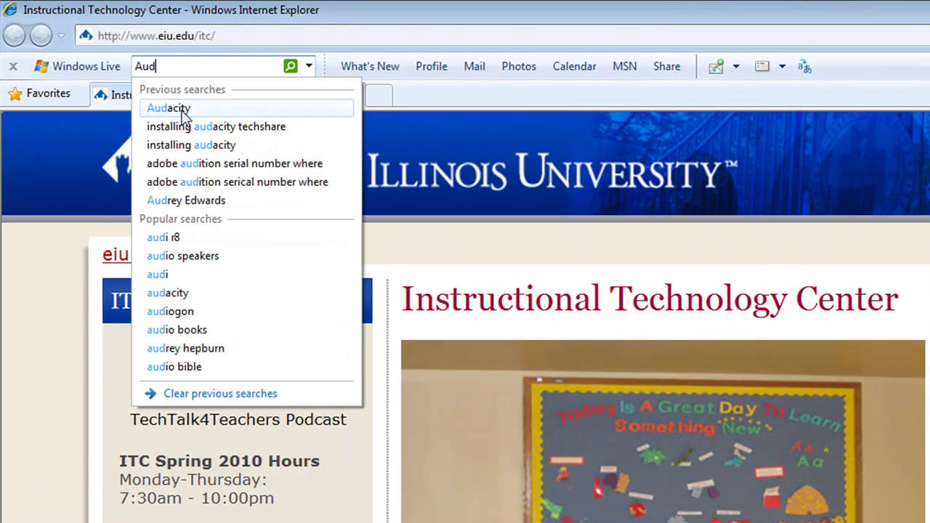
pyautogui.click(182, 112)
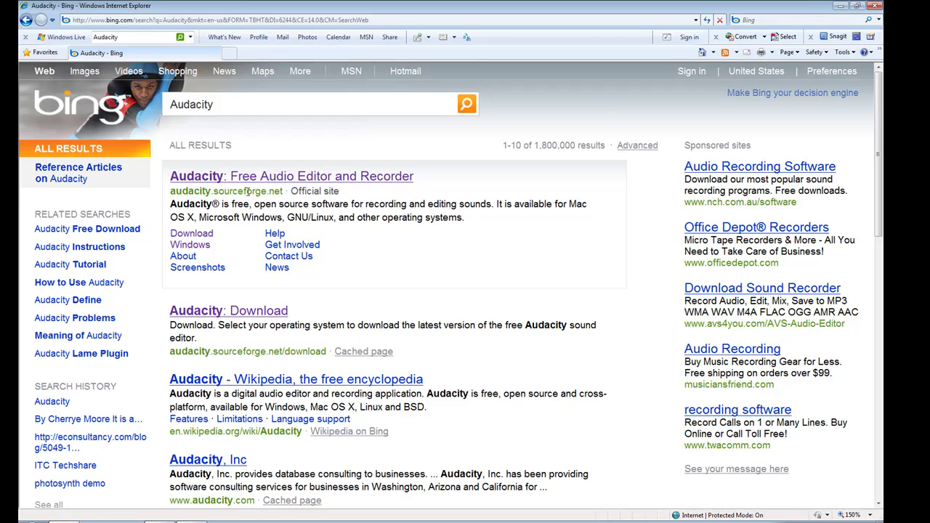
pyautogui.click(248, 180)
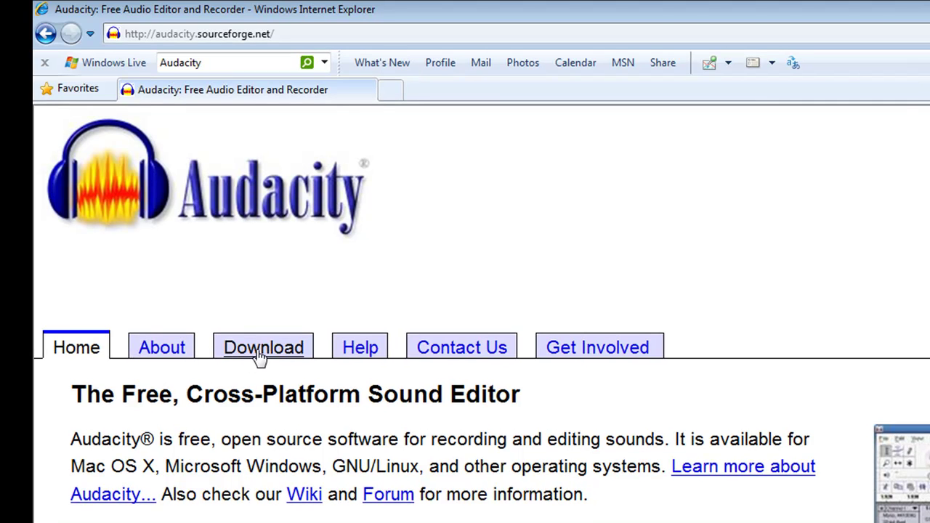
# Open the Windows download page for the 1.3 Series (Beta) and scroll to Optional Downloads.
pyautogui.click(261, 353)
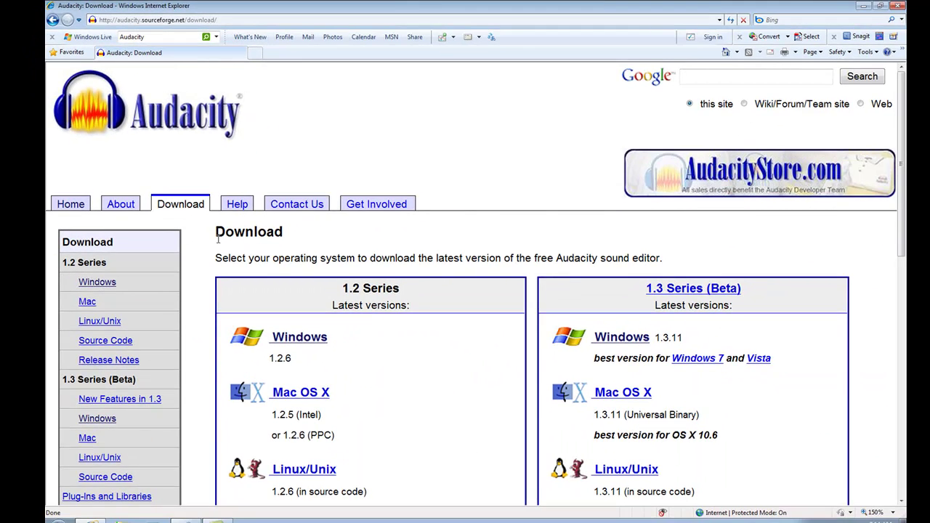
pyautogui.scroll(-1, 343, 336)
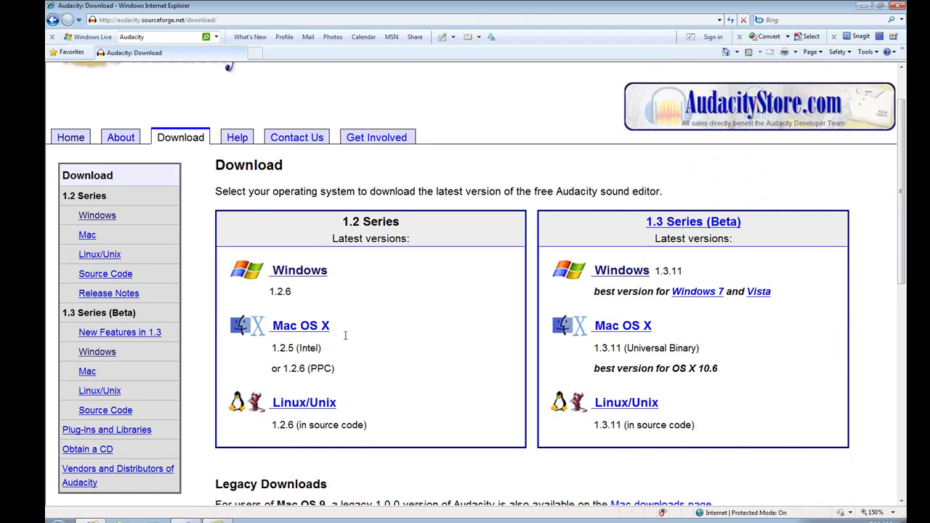
pyautogui.click(622, 275)
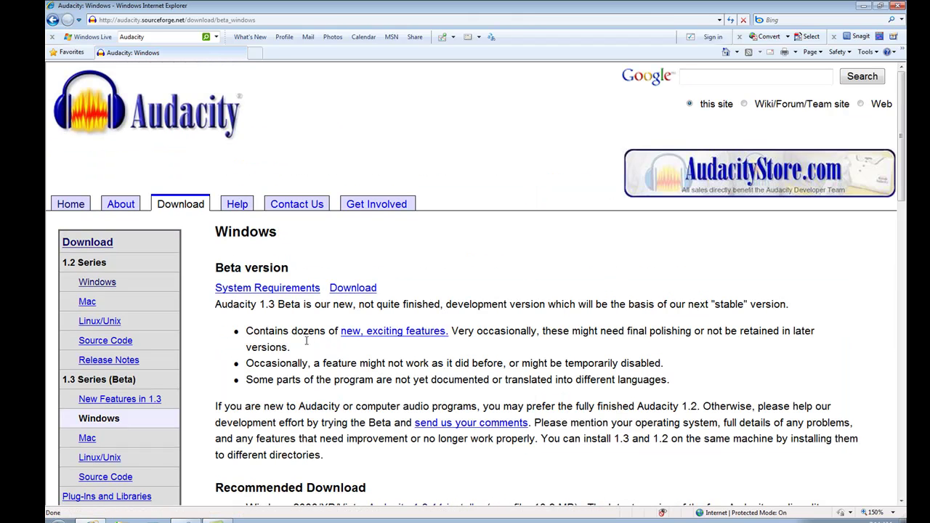
pyautogui.scroll(-2, 299, 354)
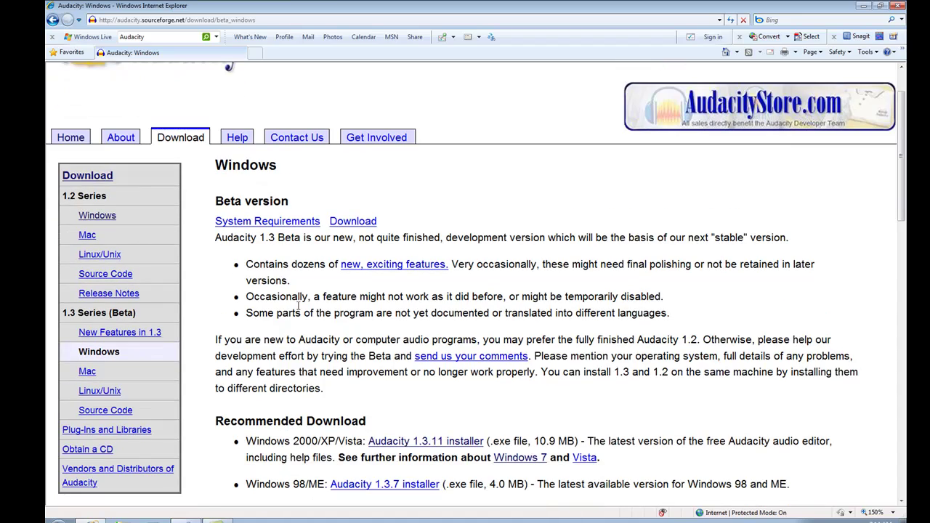
pyautogui.scroll(-5, 264, 206)
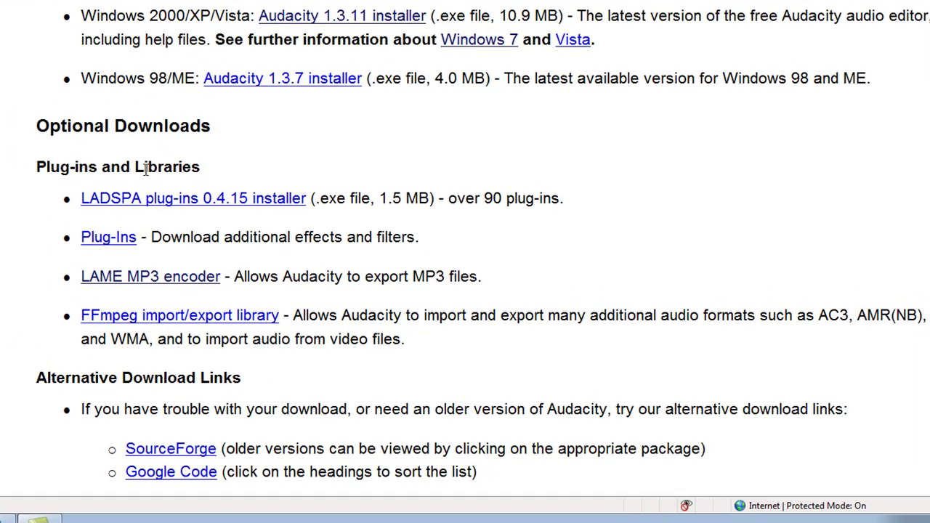
pyautogui.scroll(-2, 137, 177)
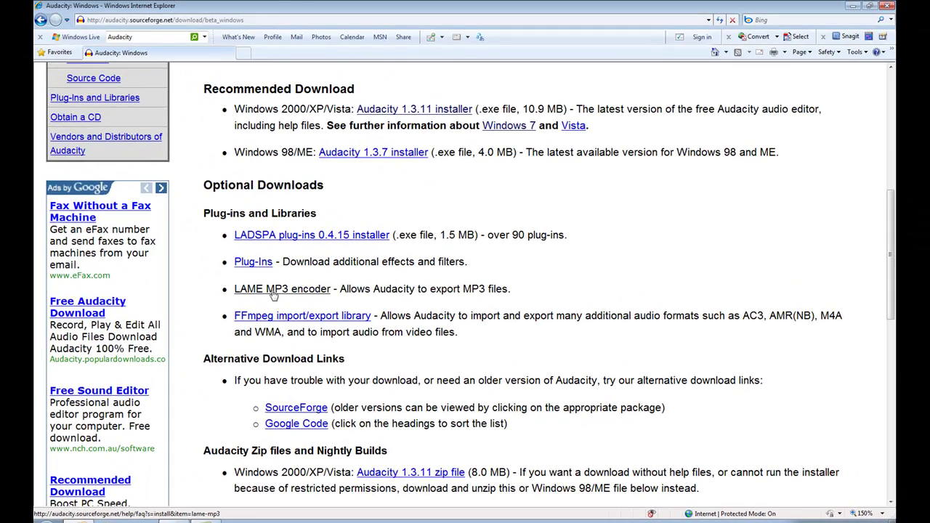
# Follow the LAME MP3 encoder help to the LAME download page and request Lame_v3.98.2_for_Audacity_on_Windows.exe.
pyautogui.click(273, 290)
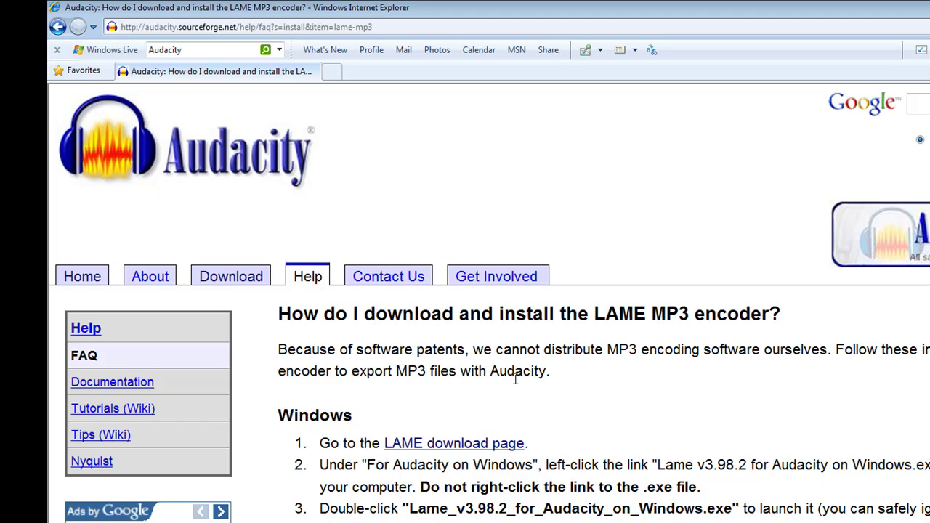
pyautogui.scroll(-2, 503, 376)
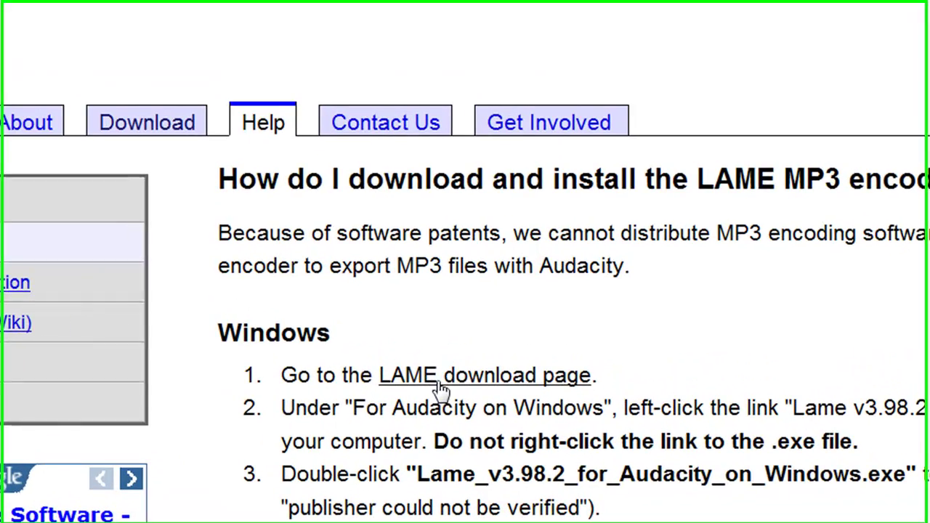
pyautogui.click(434, 387)
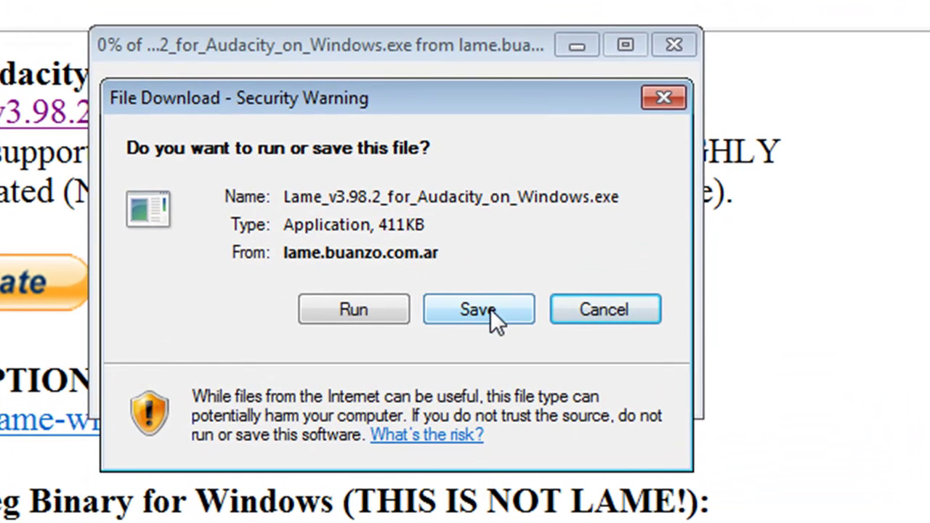
# Save the LAME installer to C:\downloads and run it once the download completes.
pyautogui.click(485, 311)
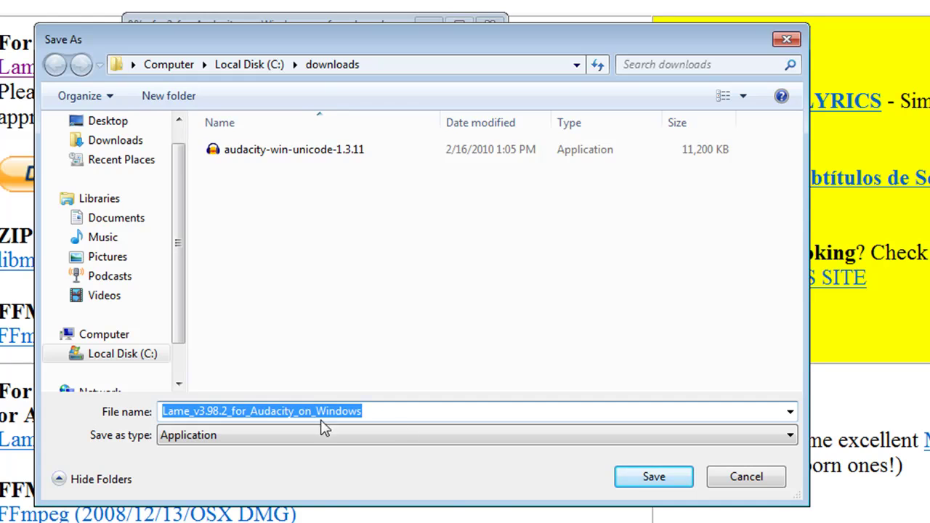
pyautogui.click(624, 476)
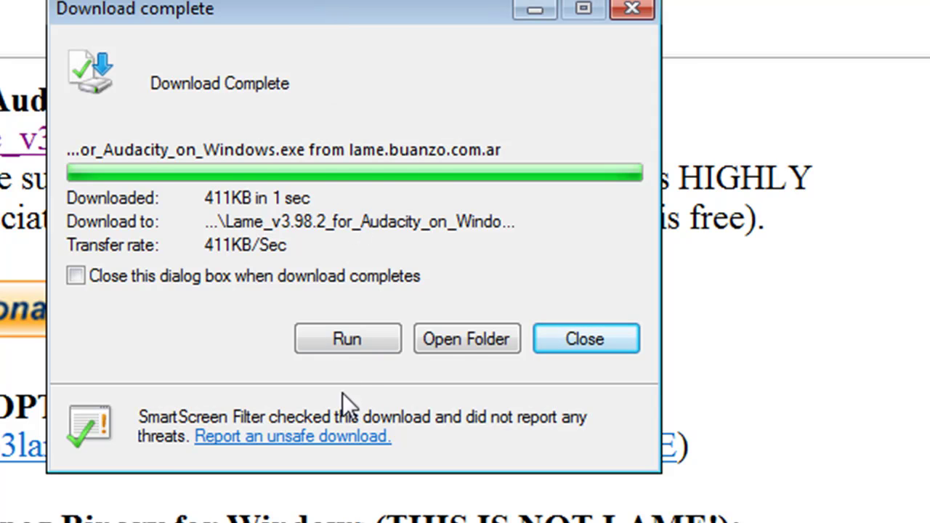
pyautogui.click(345, 340)
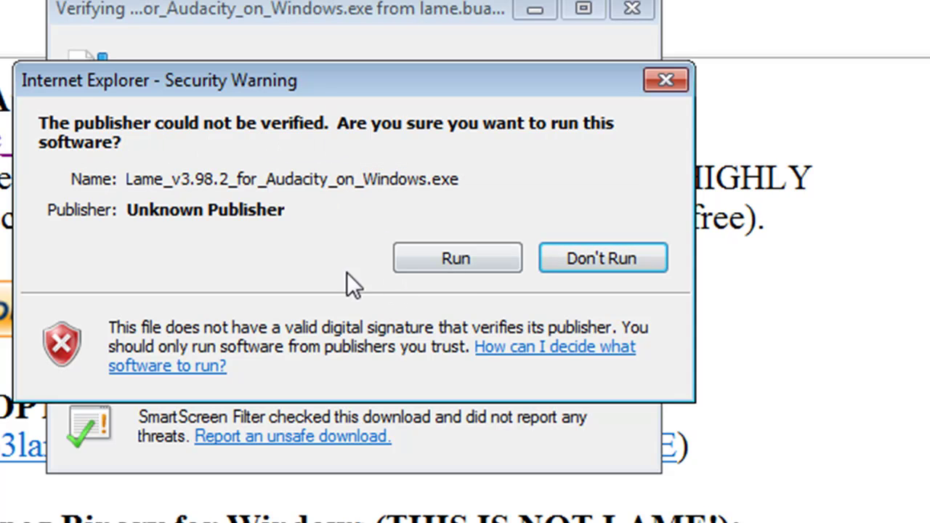
# Accept the licence and install LAME into C:\Program Files\Lame for Audacity, then finish setup.
pyautogui.click(462, 266)
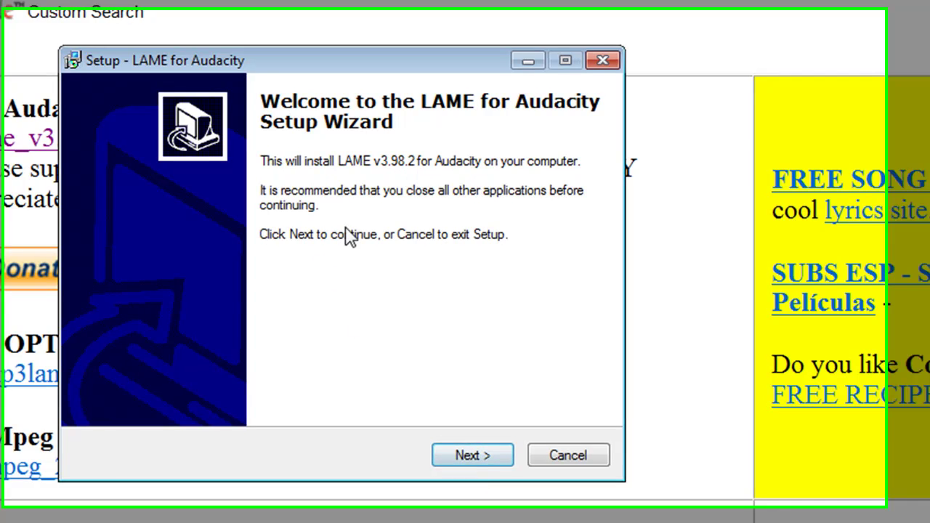
pyautogui.click(492, 469)
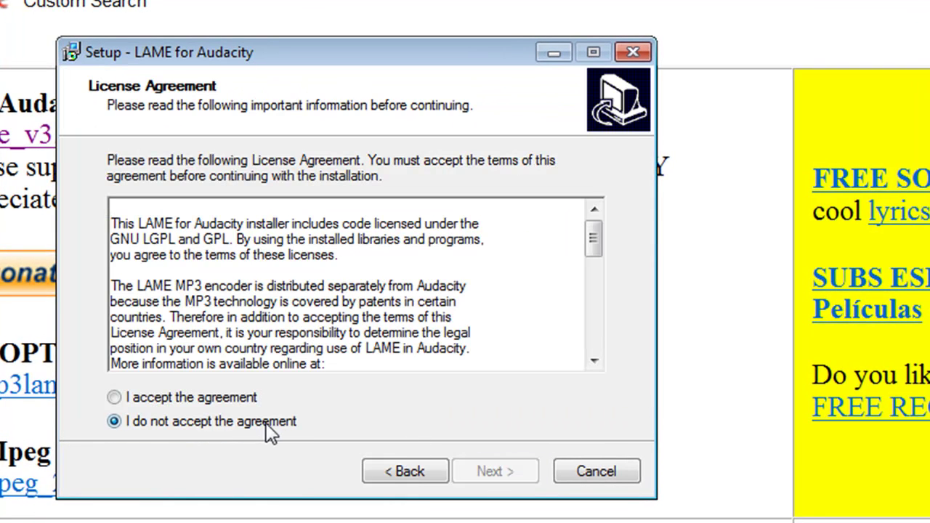
pyautogui.click(178, 405)
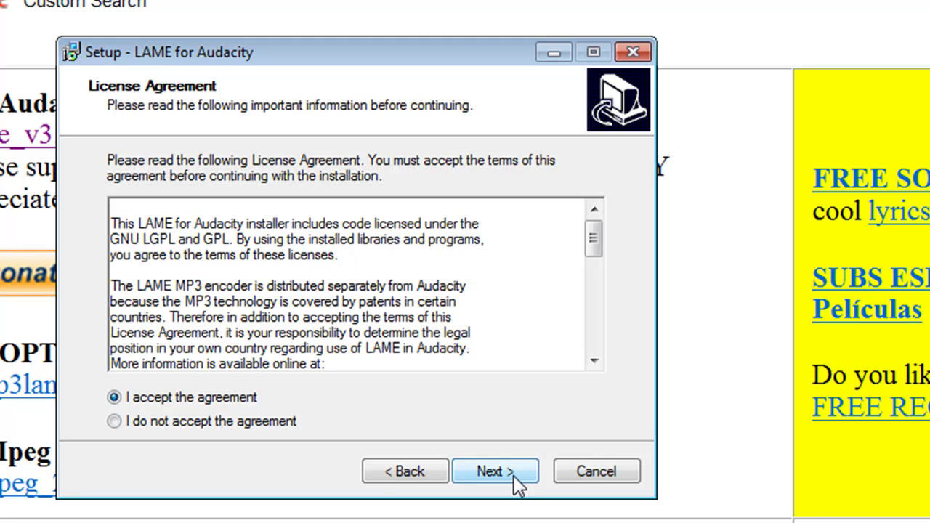
pyautogui.click(510, 474)
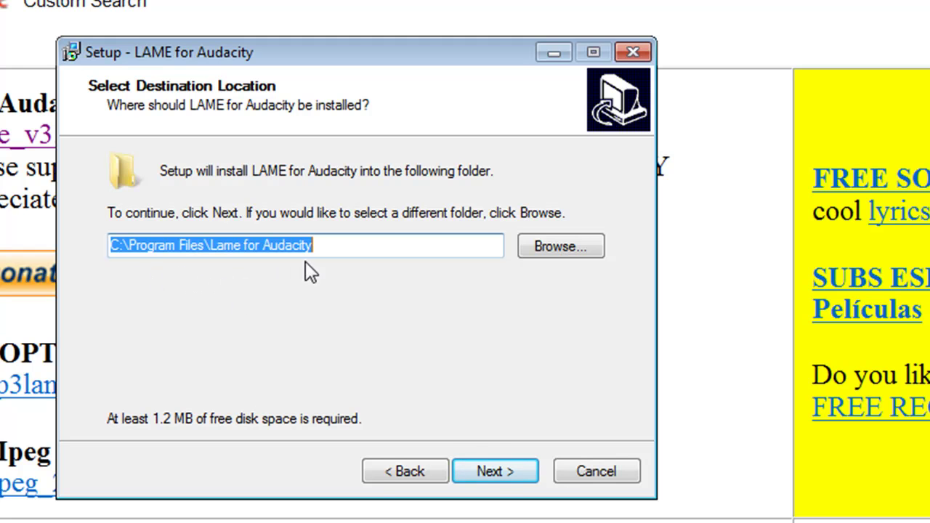
pyautogui.click(494, 472)
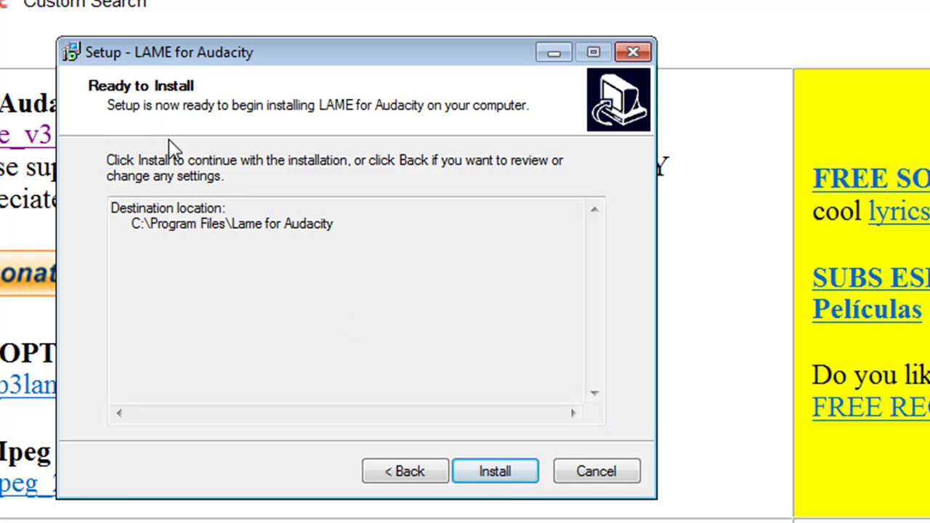
pyautogui.click(489, 471)
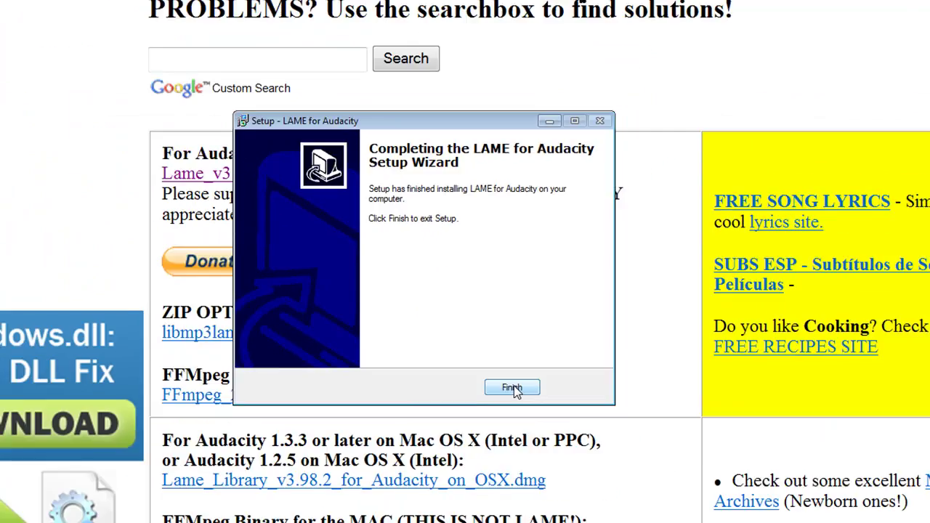
pyautogui.click(497, 473)
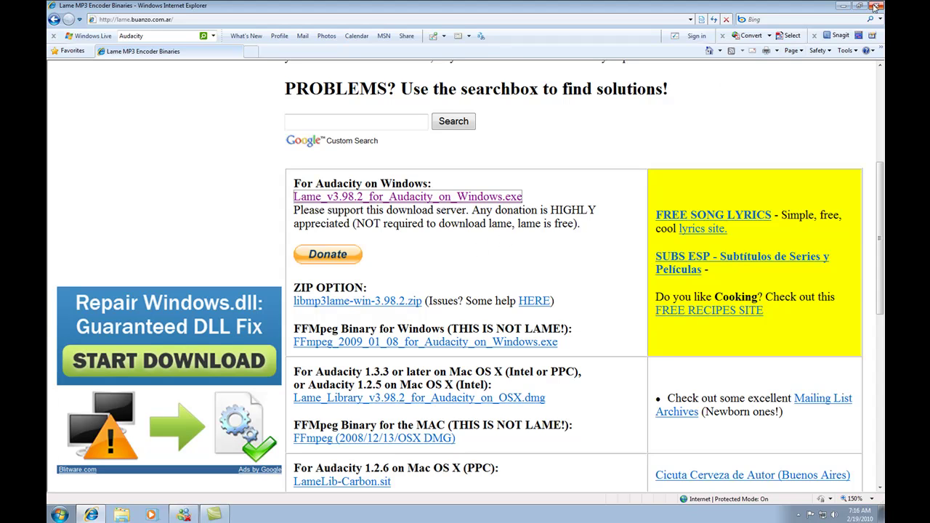
# Launch Audacity from the desktop shortcut and record a roughly 3-second mono clip.
pyautogui.press('super+d')
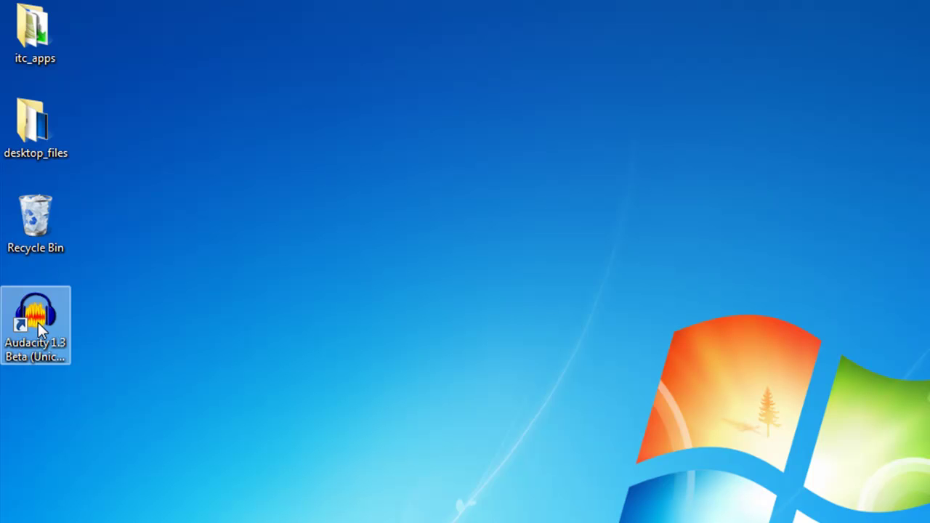
pyautogui.doubleClick(38, 324)
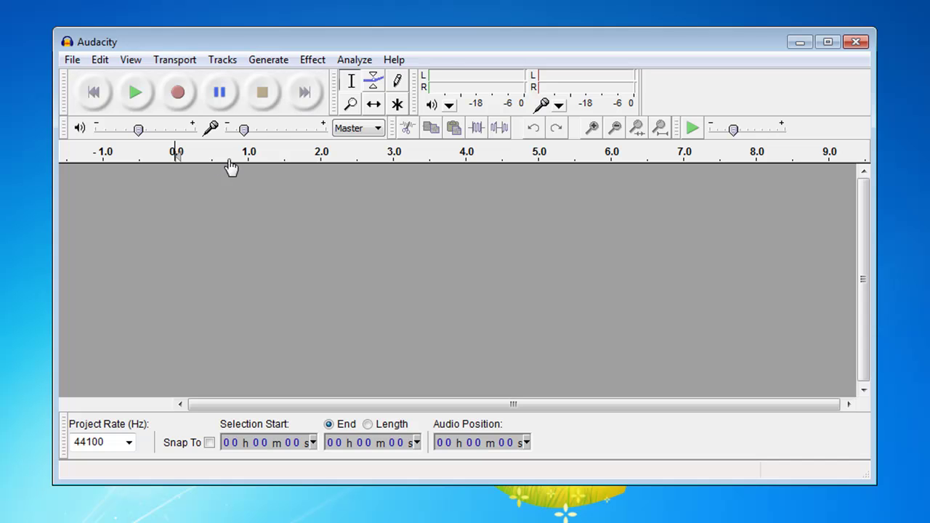
pyautogui.click(73, 61)
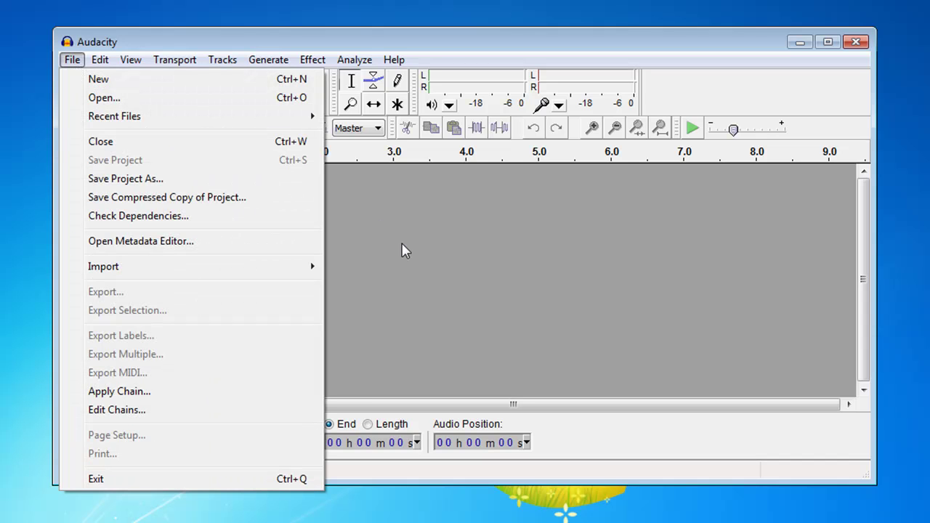
pyautogui.click(393, 252)
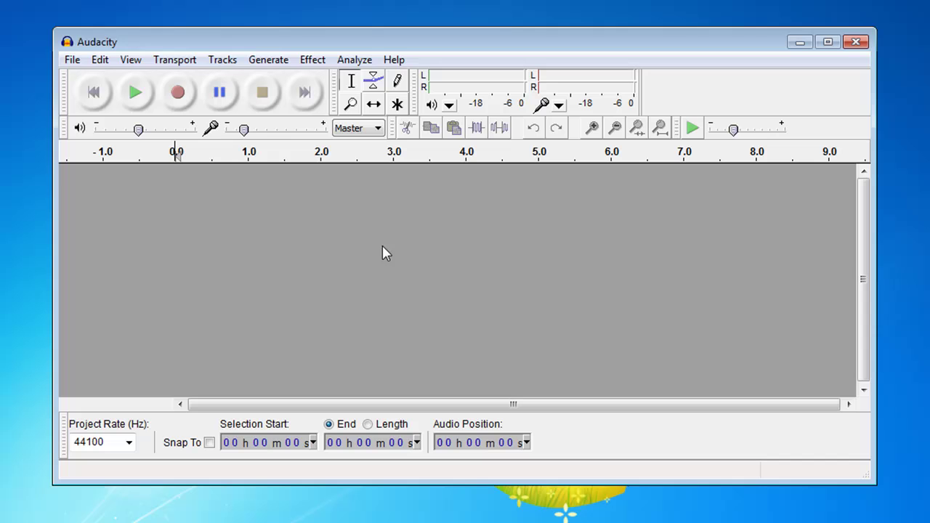
pyautogui.click(179, 95)
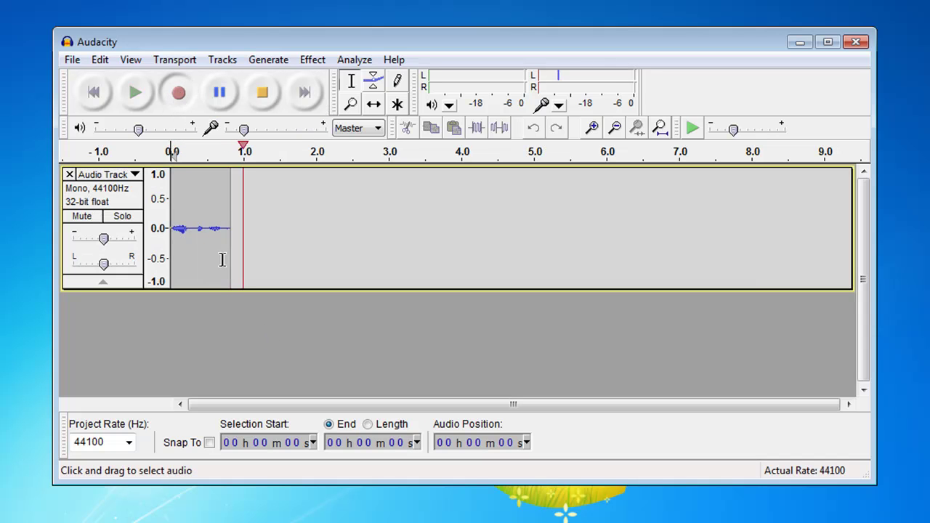
pyautogui.click(262, 92)
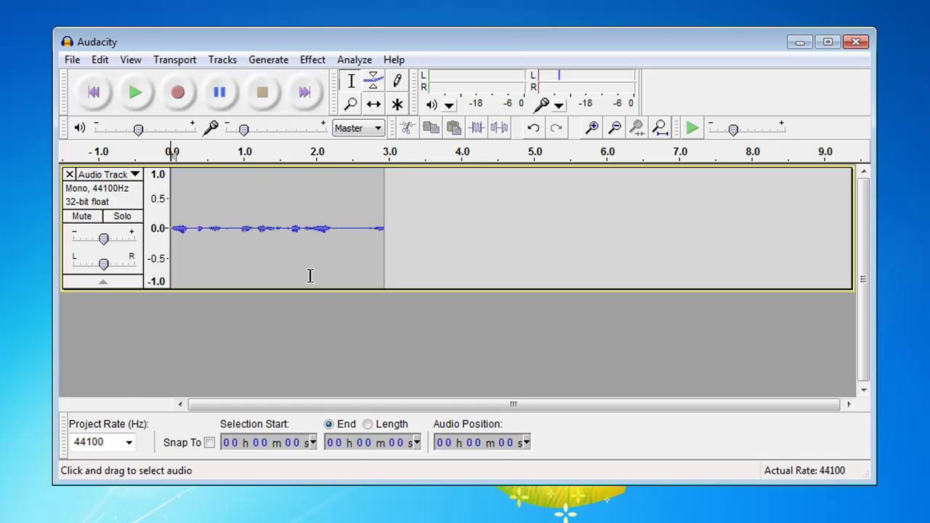
# Open File > Export and confirm MP3 Files as the save type.
pyautogui.click(72, 61)
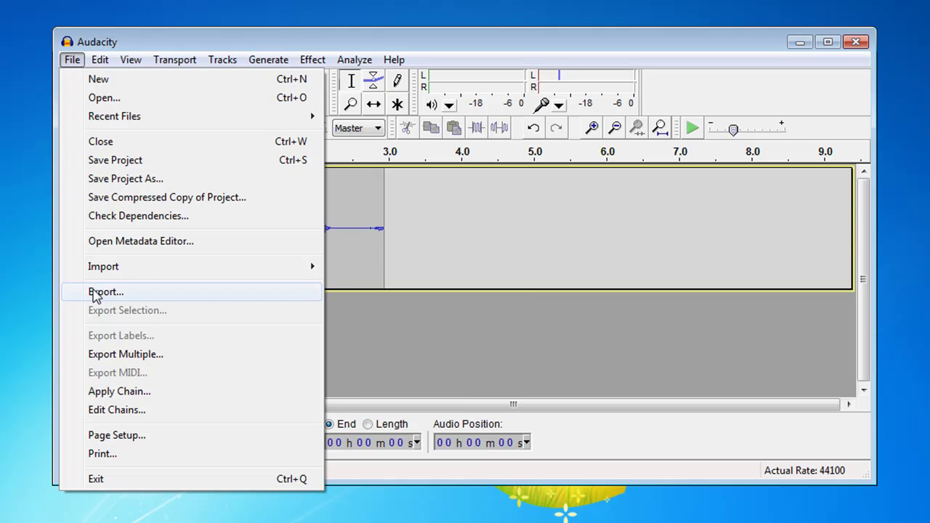
pyautogui.click(94, 294)
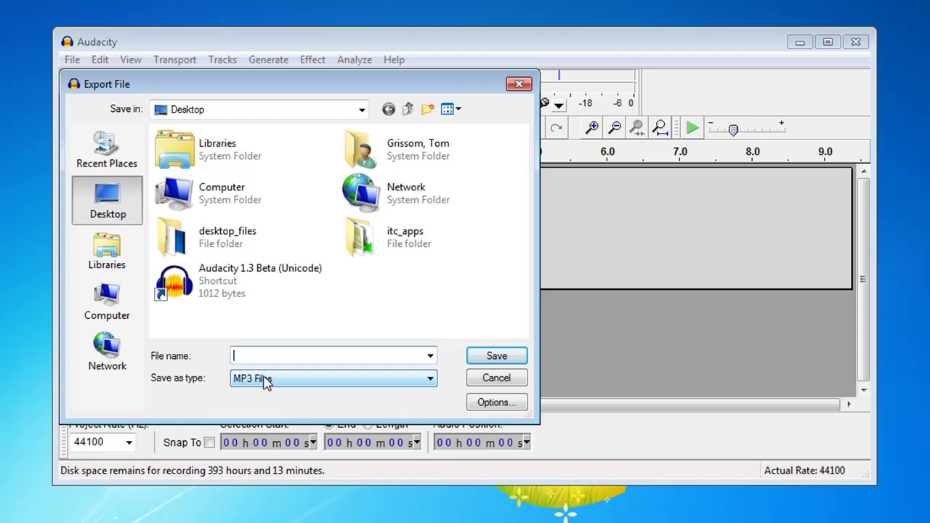
pyautogui.click(433, 380)
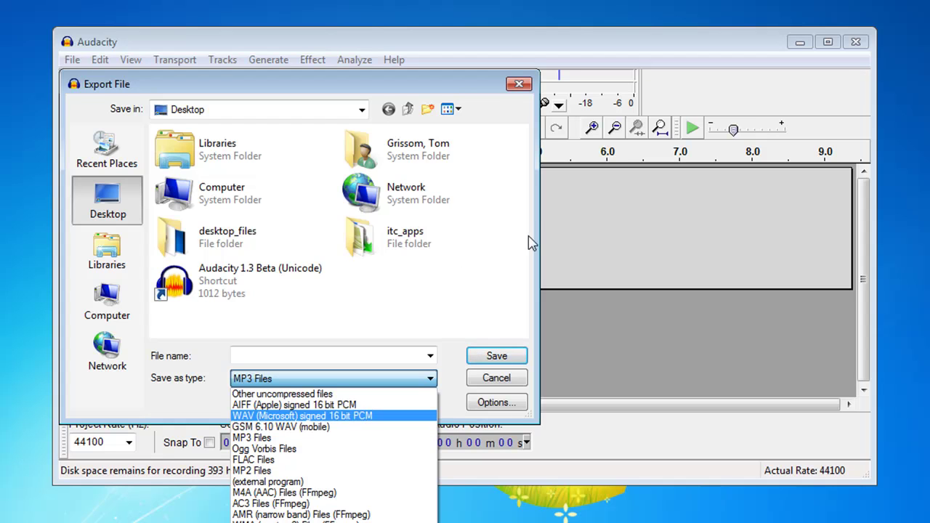
pyautogui.click(529, 106)
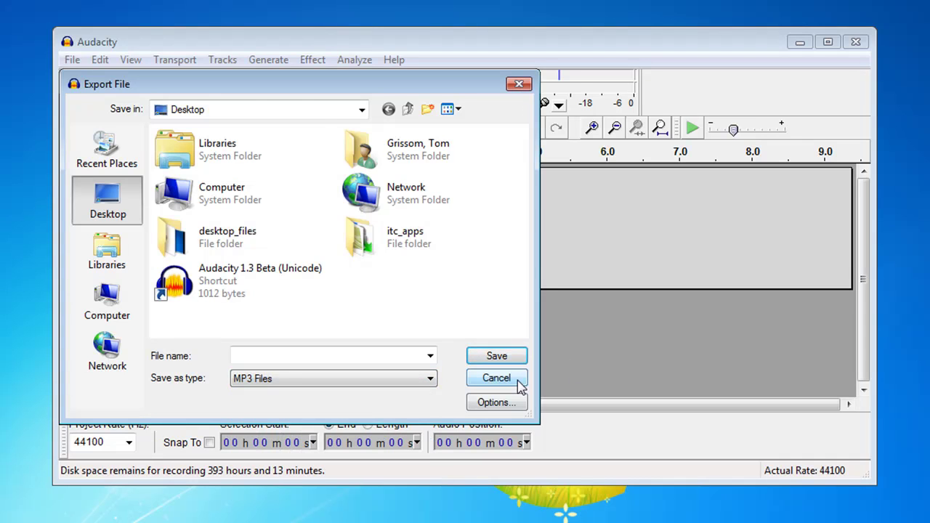
# Cancel the Export File dialog and move the Audacity window slightly higher on the desktop.
pyautogui.click(518, 380)
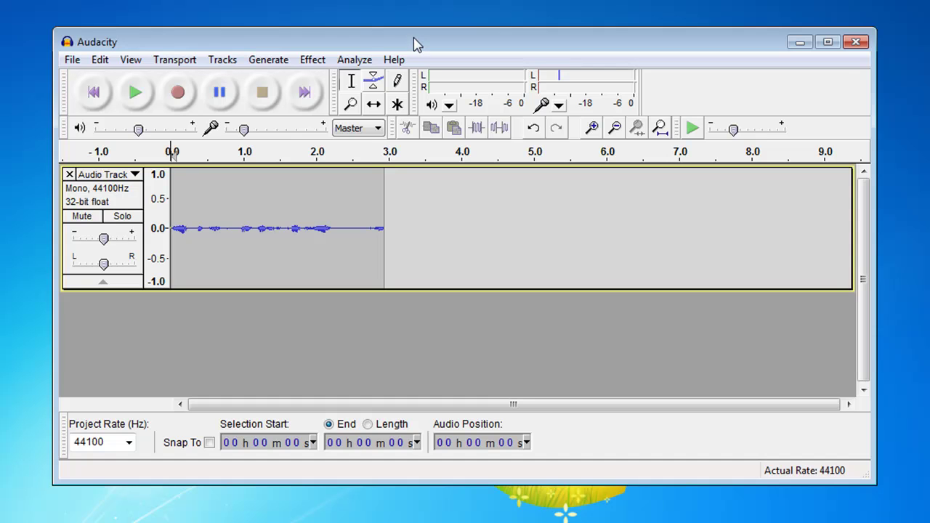
pyautogui.moveTo(414, 45); pyautogui.dragTo(404, 24)
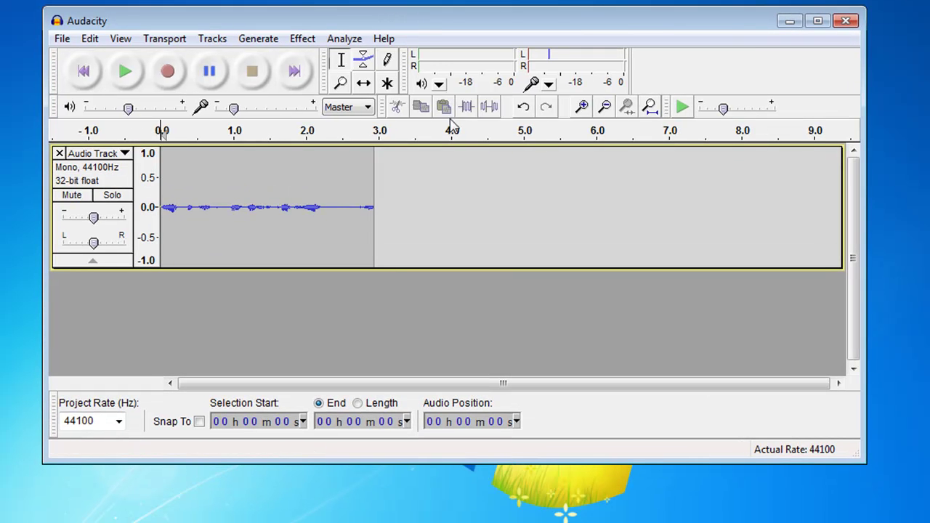